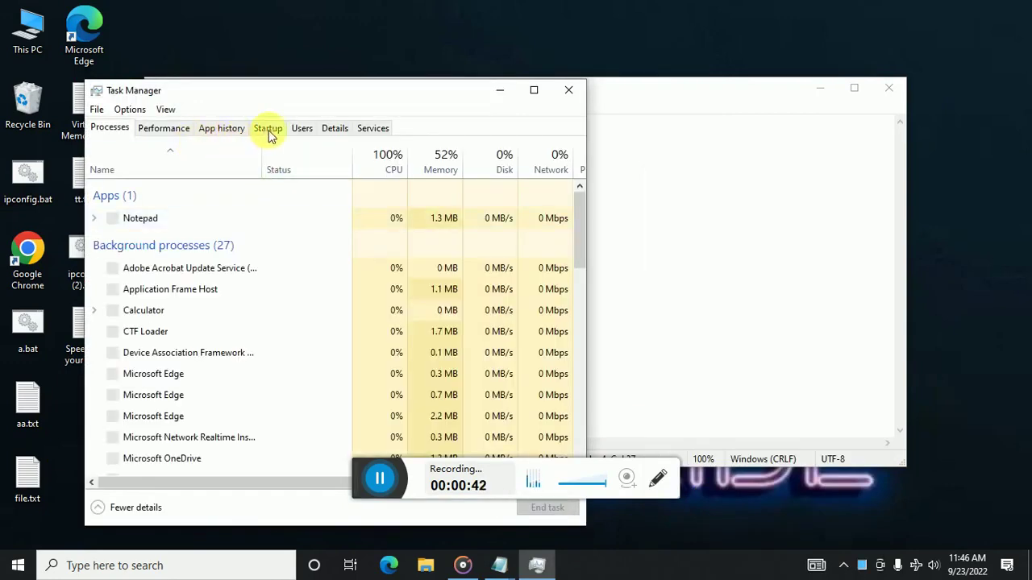
Bring up the list of startup programs and disable Cortana from launching at startup
left_click(269, 132)
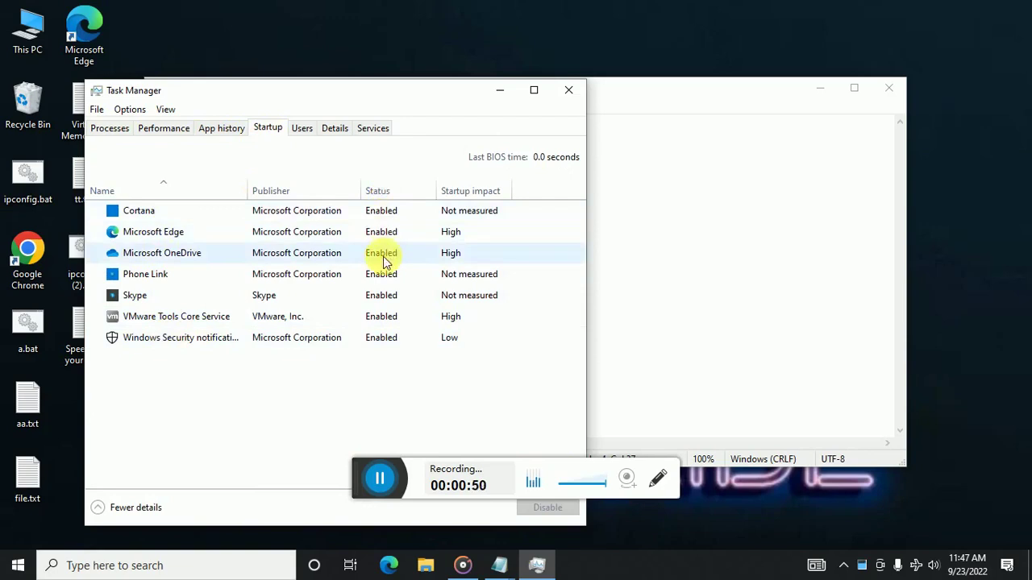
left_click(161, 216)
left_click(189, 254)
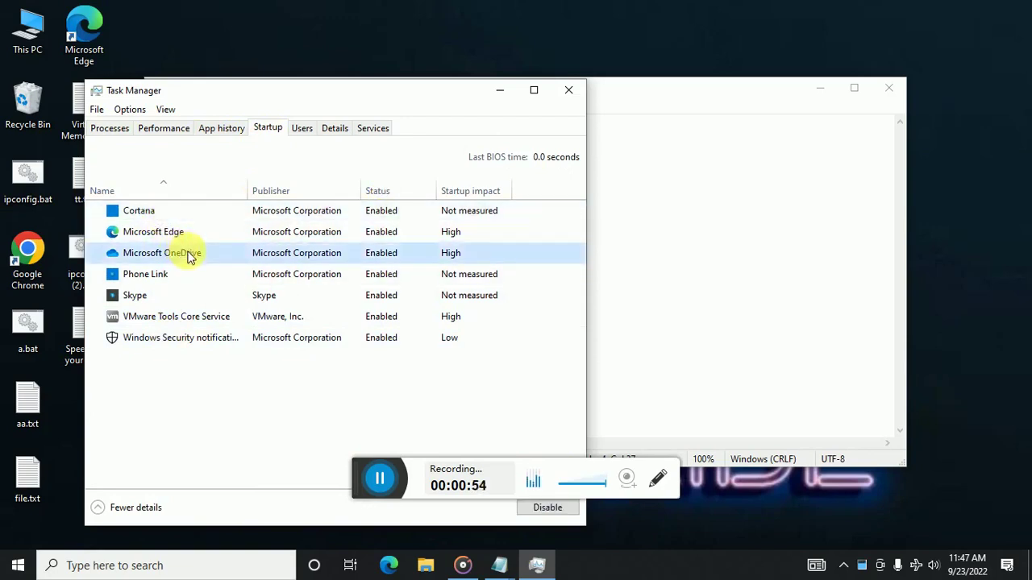
left_click(172, 279)
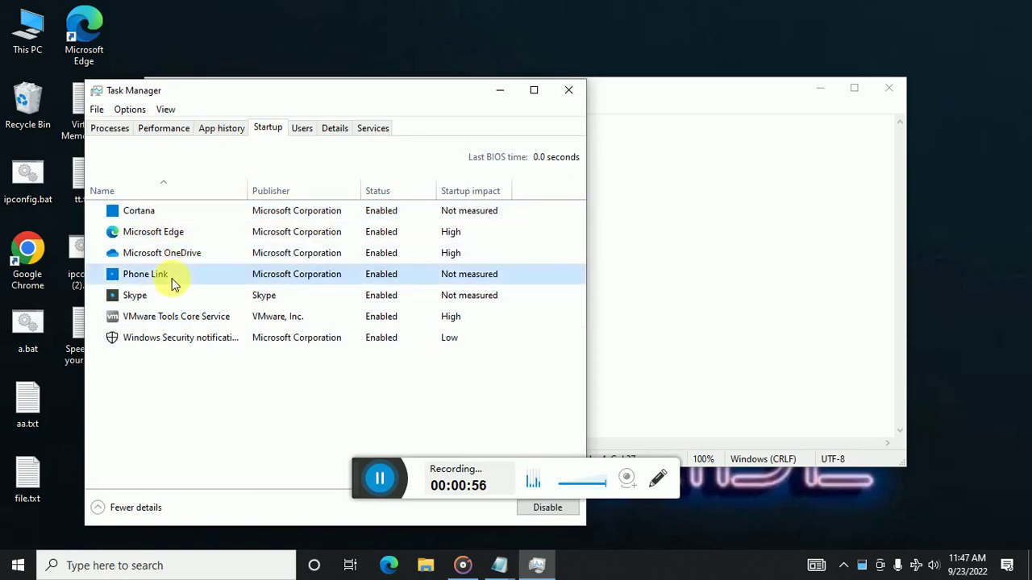
left_click(170, 299)
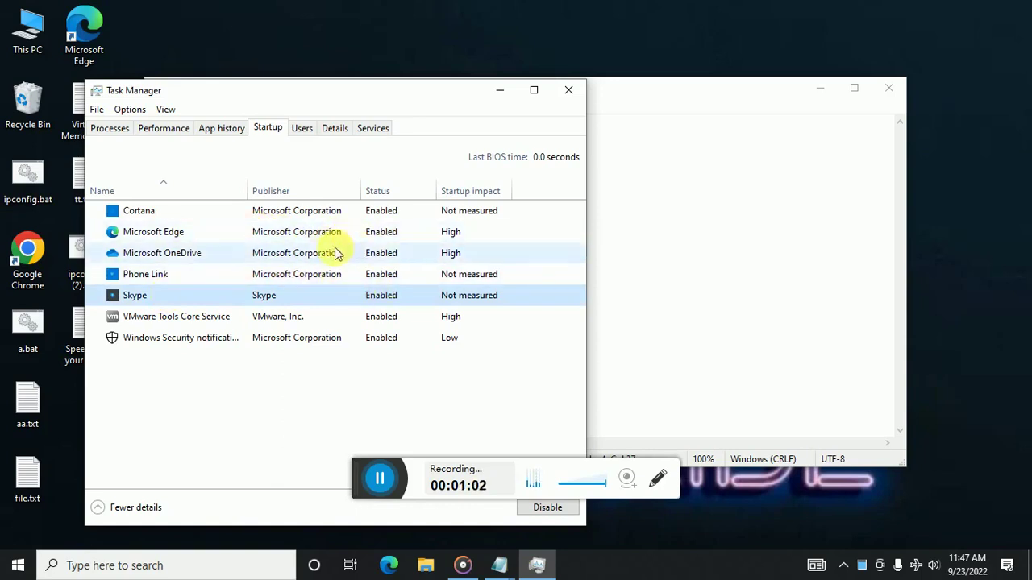
left_click(385, 216)
right_click(405, 215)
left_click(419, 222)
Disable Microsoft OneDrive and Phone Link from launching at startup
left_click(367, 231)
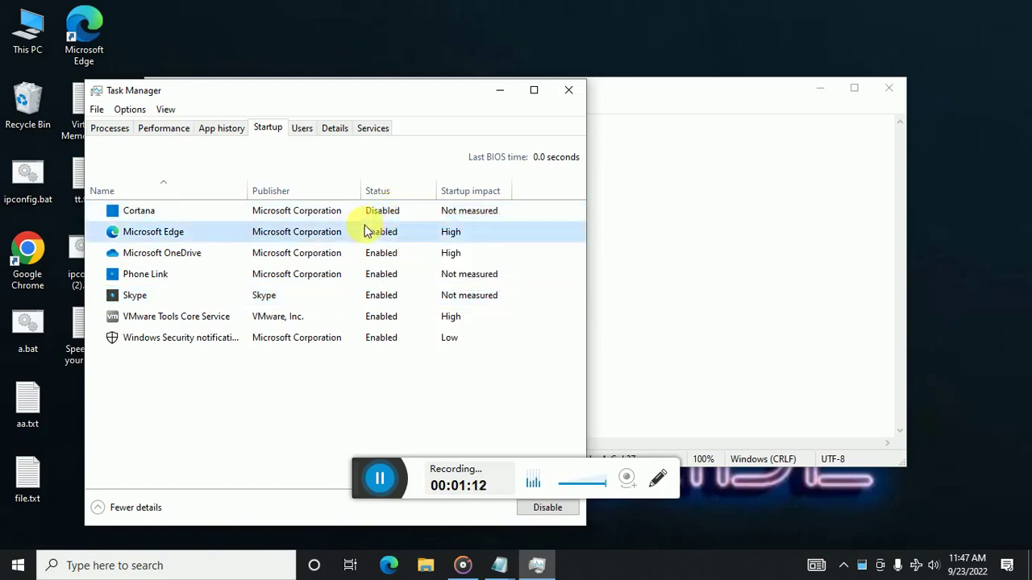
left_click(364, 254)
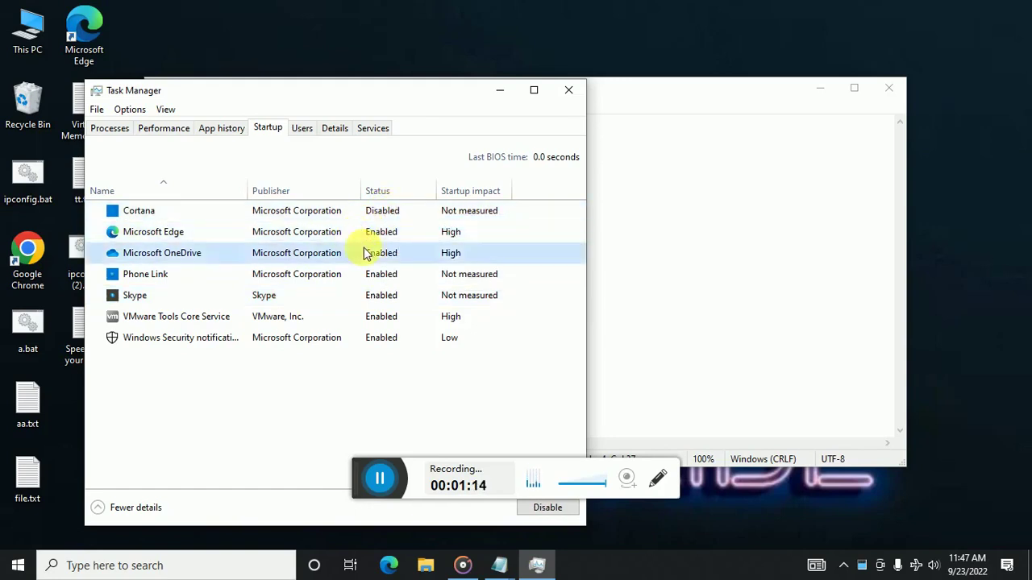
right_click(366, 254)
left_click(411, 276)
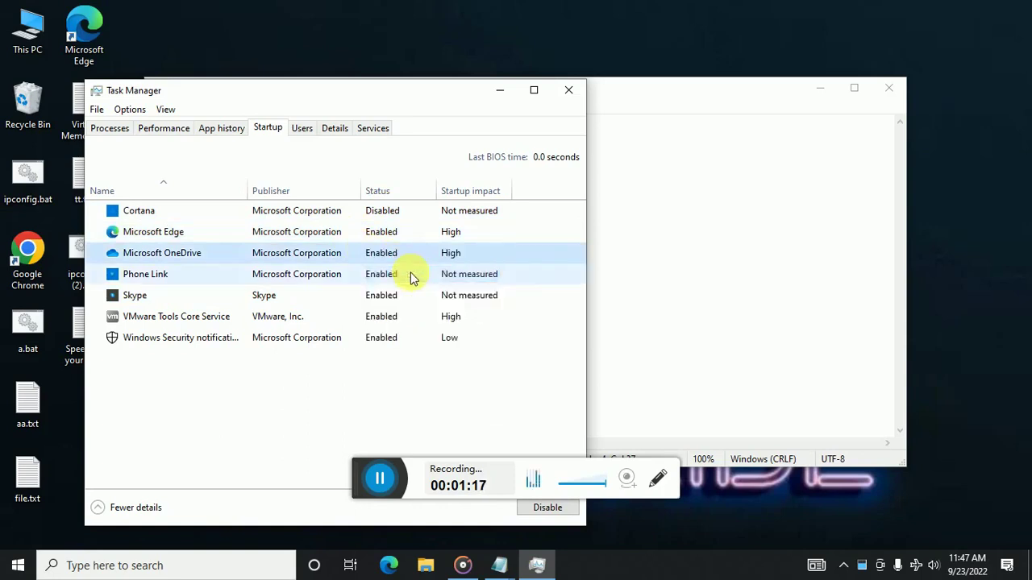
right_click(267, 274)
left_click(308, 281)
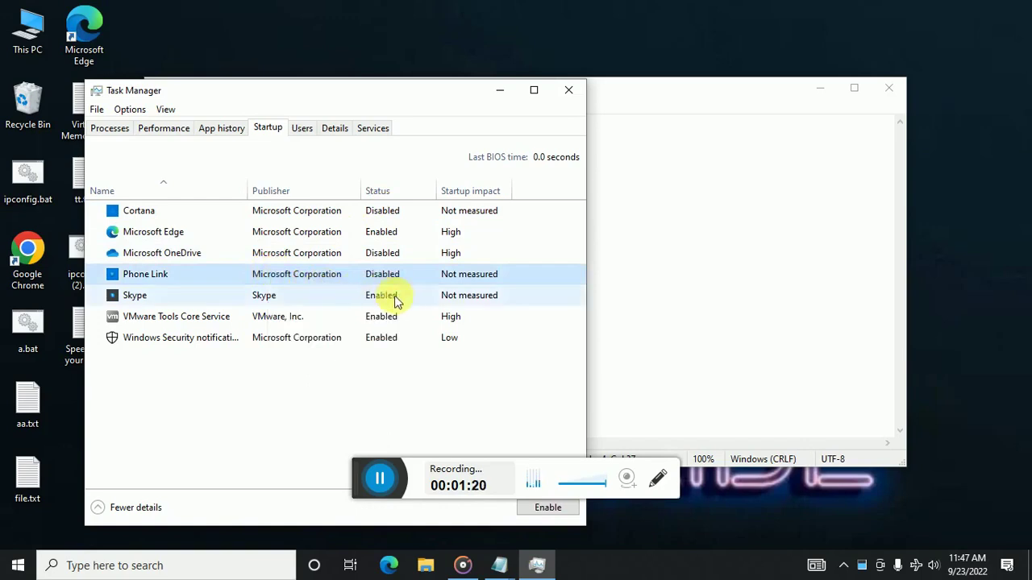
Disable Skype from launching at startup and close Task Manager
right_click(400, 299)
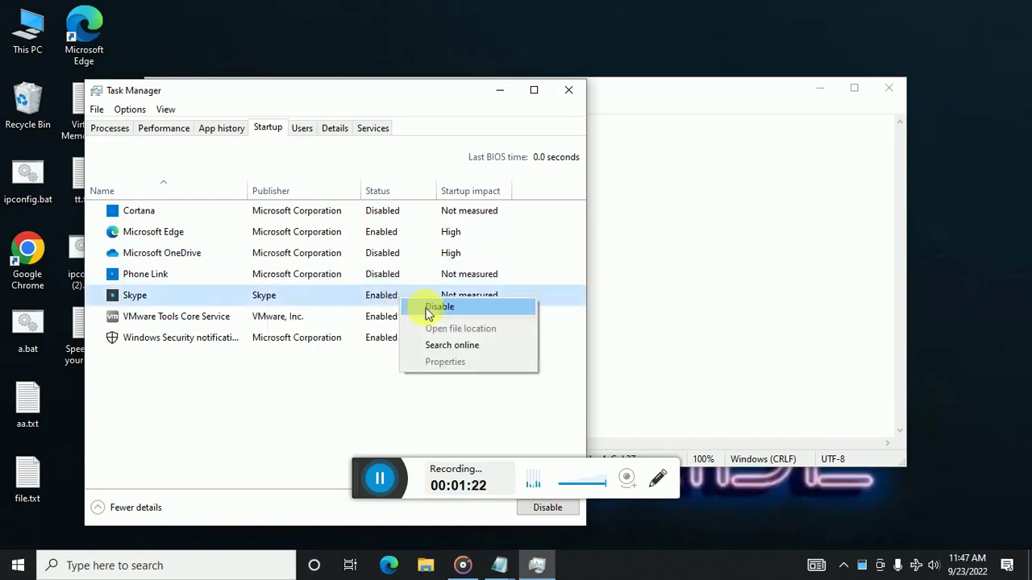
left_click(427, 310)
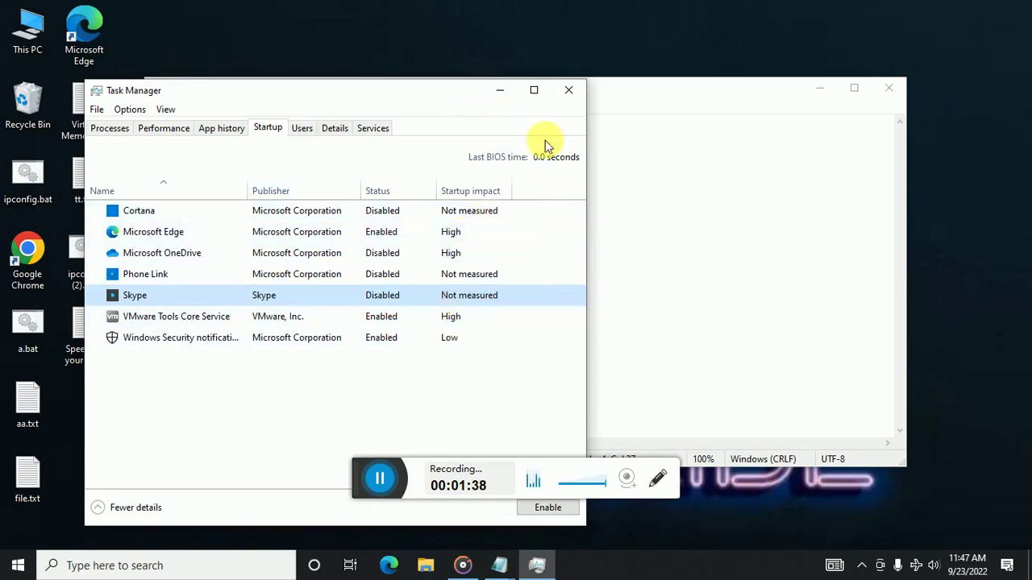
left_click(568, 98)
left_click(320, 181)
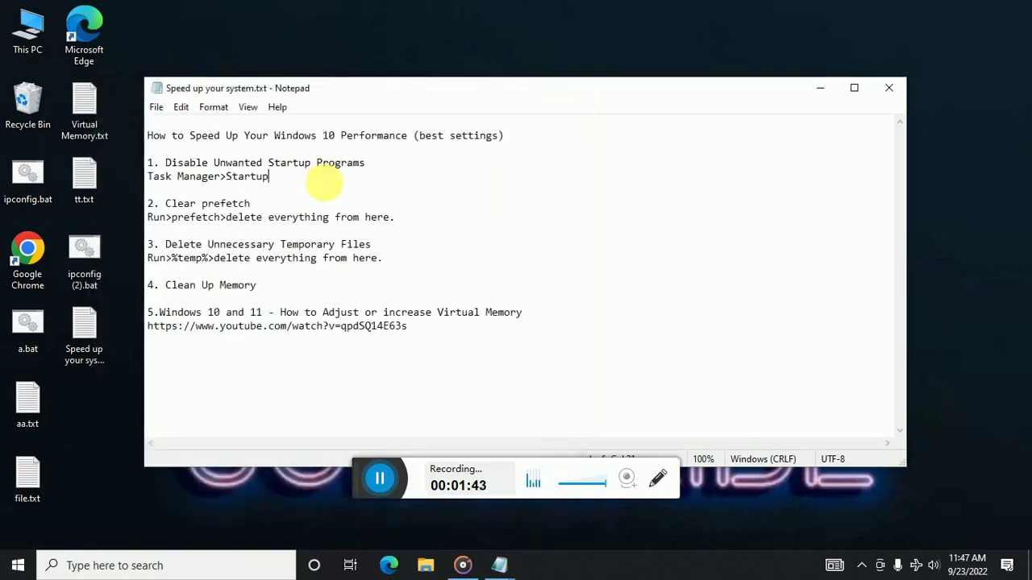
double_click(179, 204)
left_click(268, 203)
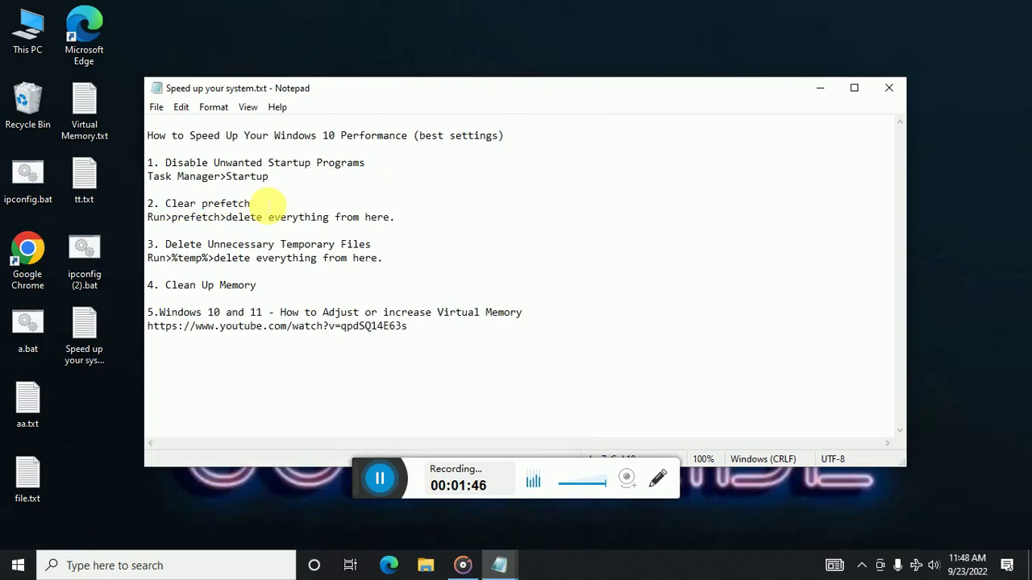
left_click(105, 497)
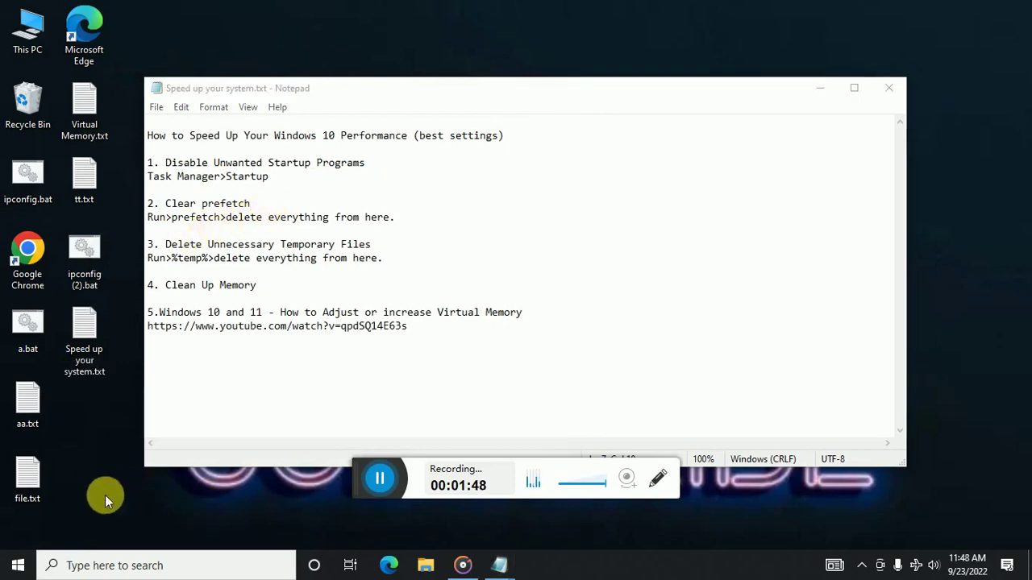
key("super+r")
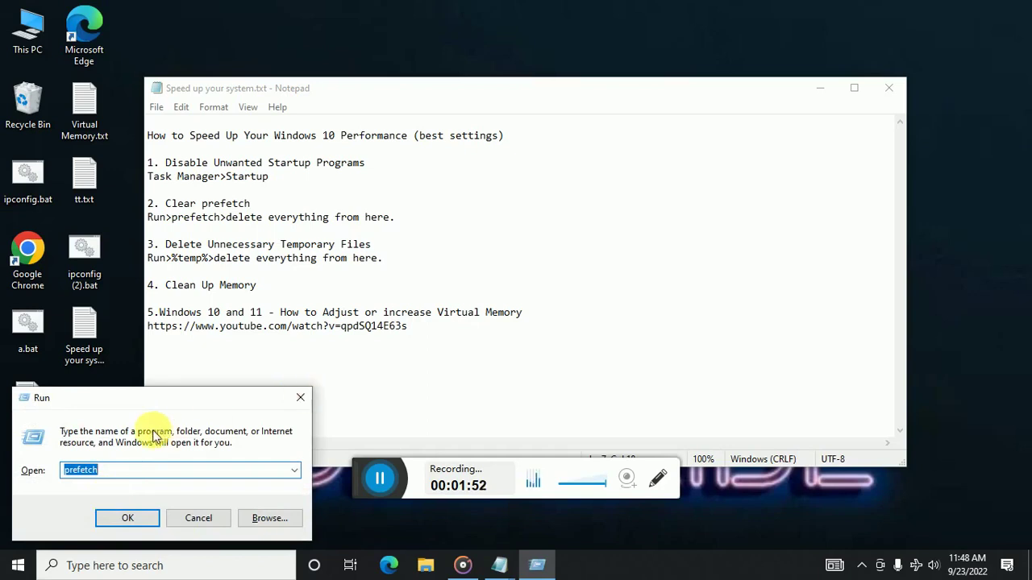
left_click(300, 397)
Open the Windows Prefetch folder by executing prefetch from the Run dialog
right_click(12, 570)
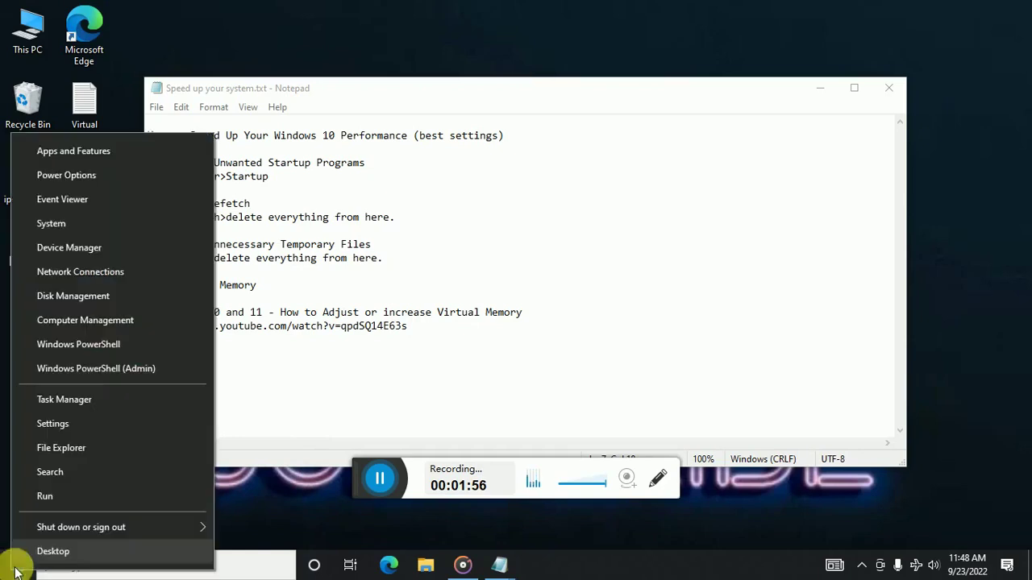
left_click(61, 498)
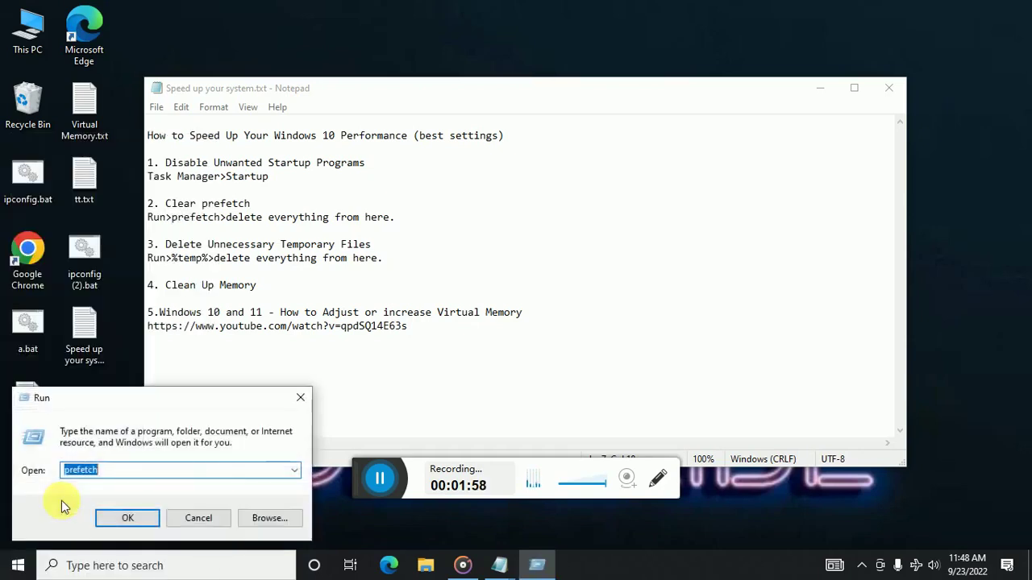
key("BackSpace")
type("pre")
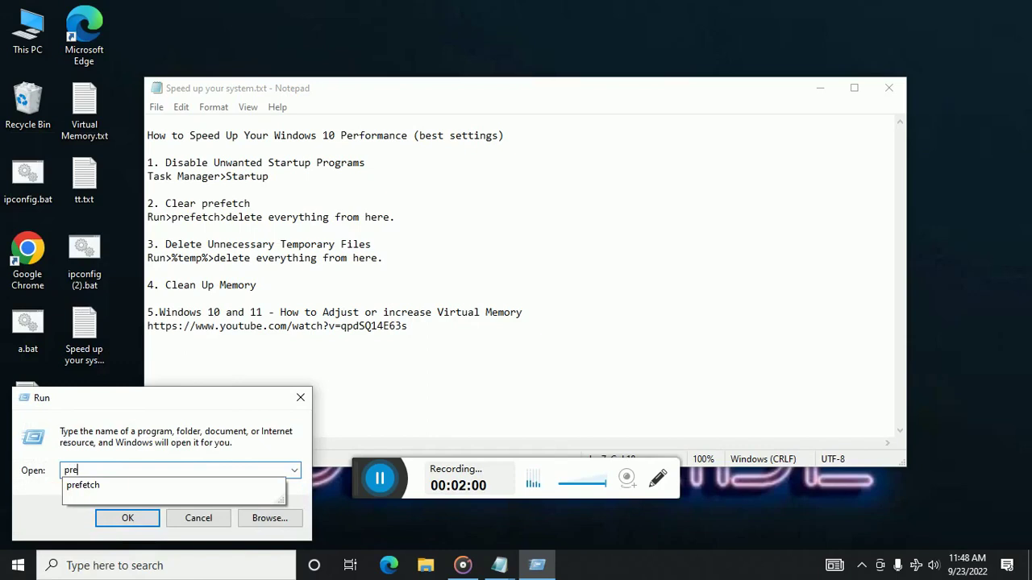
key("Down")
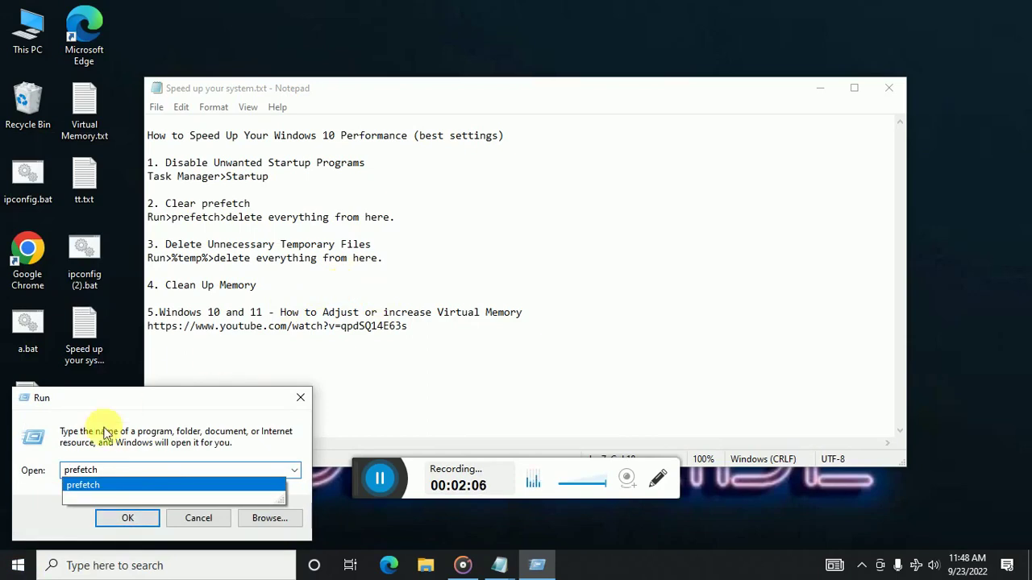
left_click(96, 489)
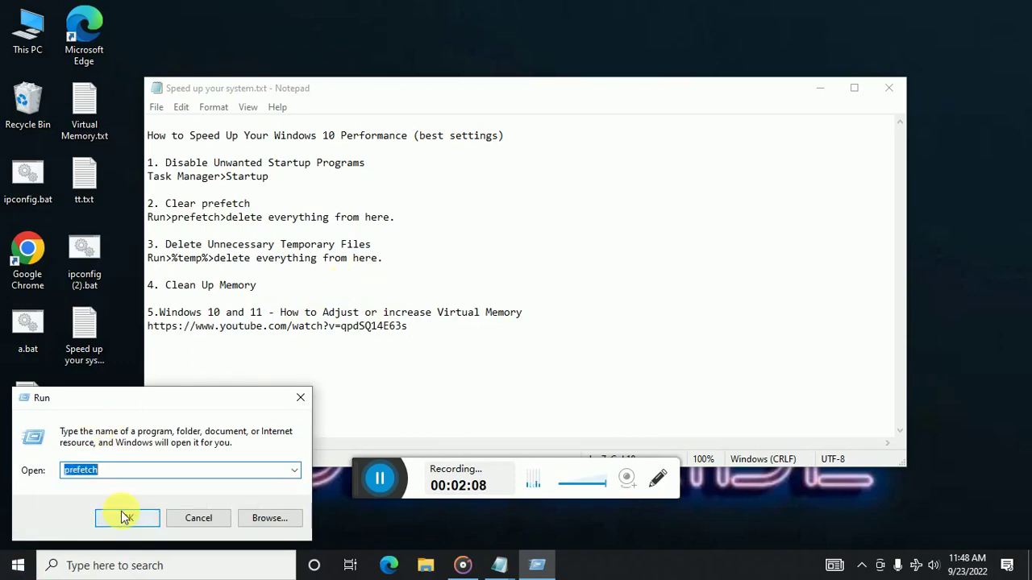
left_click(125, 517)
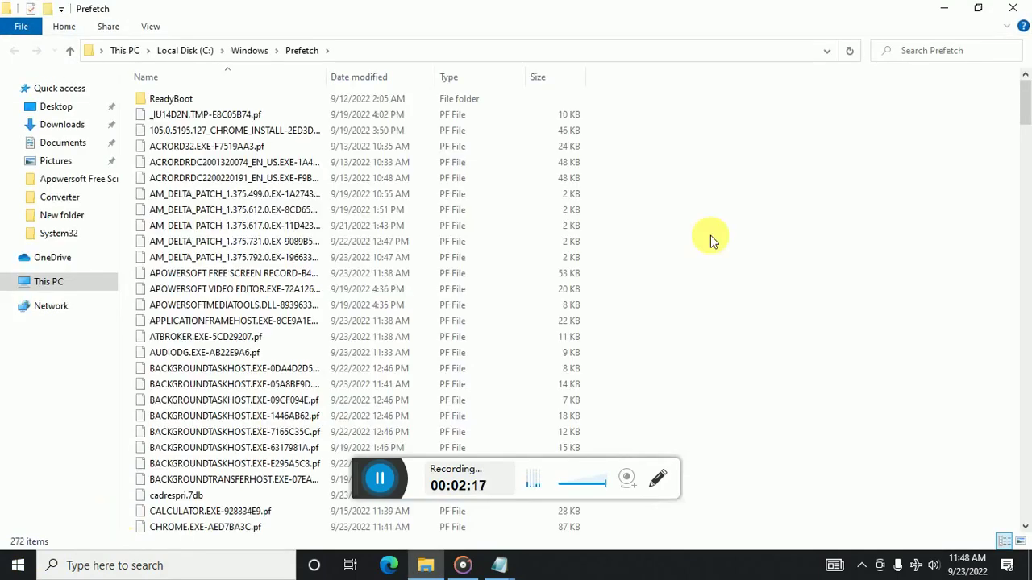
Delete everything in the Prefetch folder, skipping all files that are in use, and close the folder
left_click(367, 482)
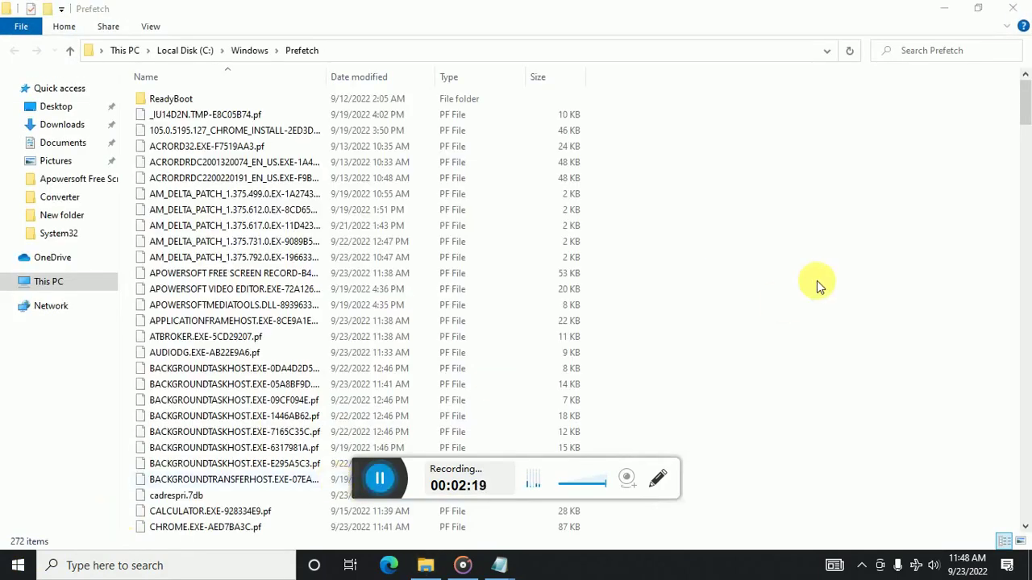
left_click(756, 232)
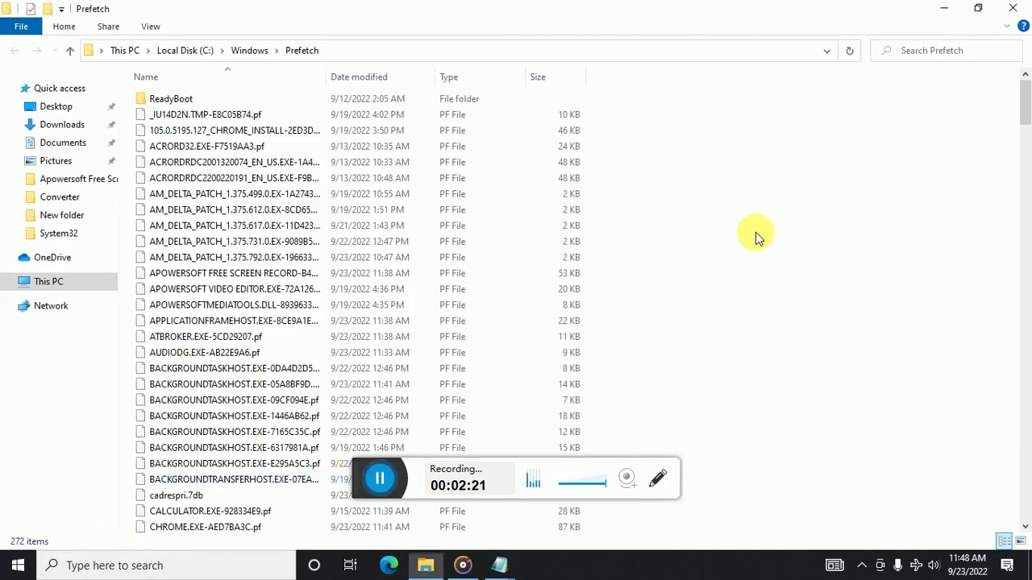
key("ctrl+a")
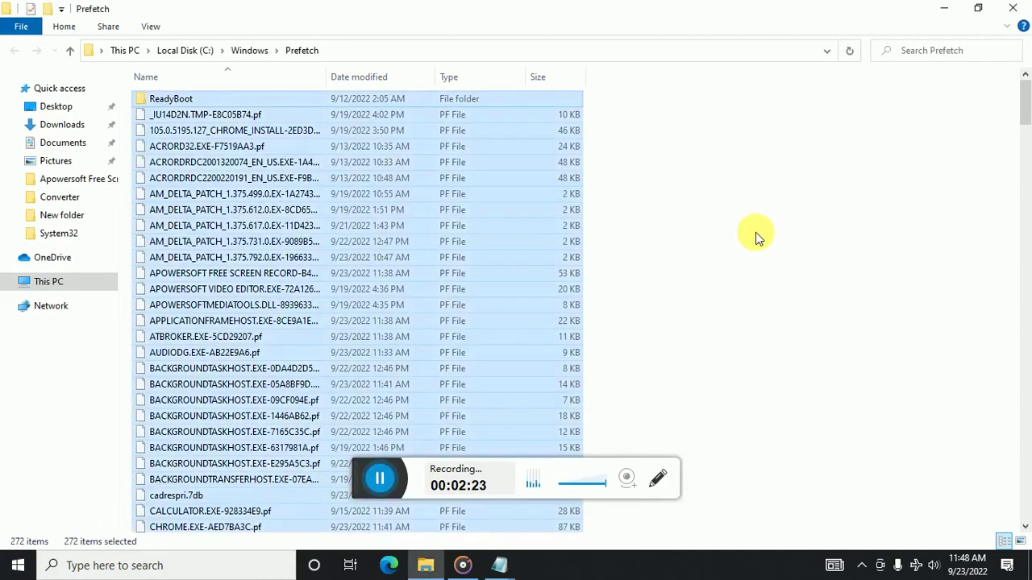
right_click(367, 245)
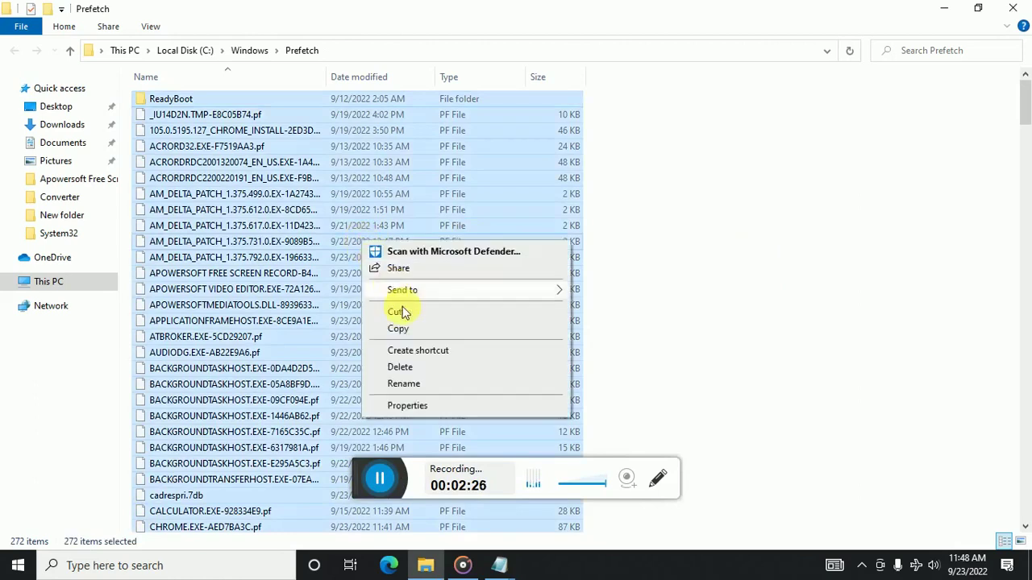
left_click(409, 367)
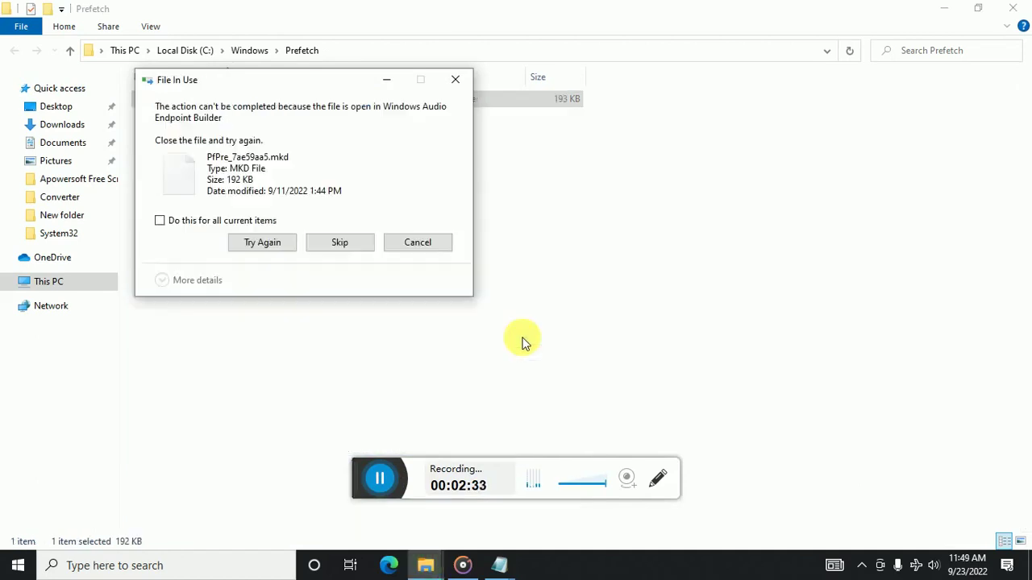
left_click(266, 223)
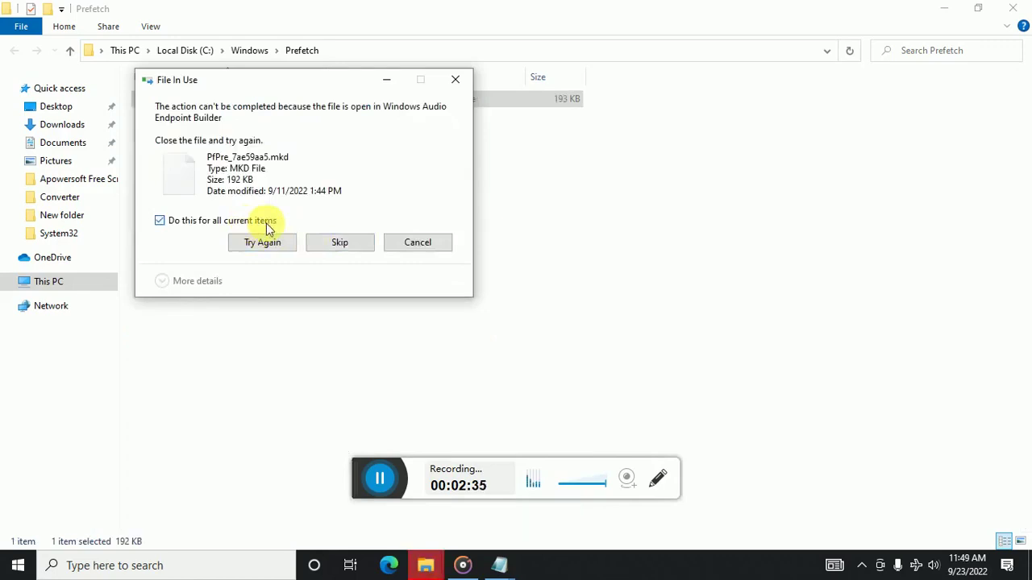
left_click(364, 250)
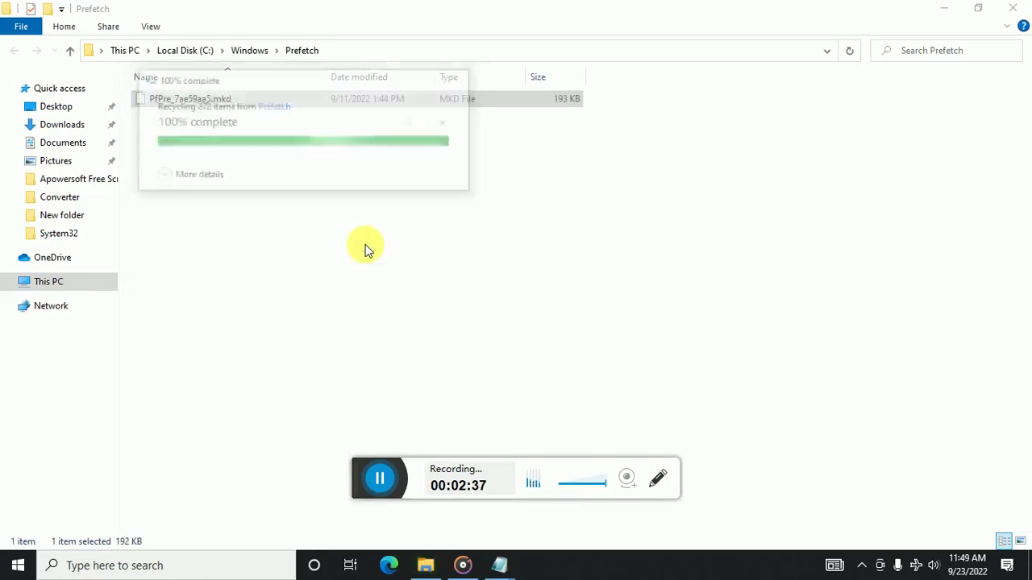
left_click(365, 244)
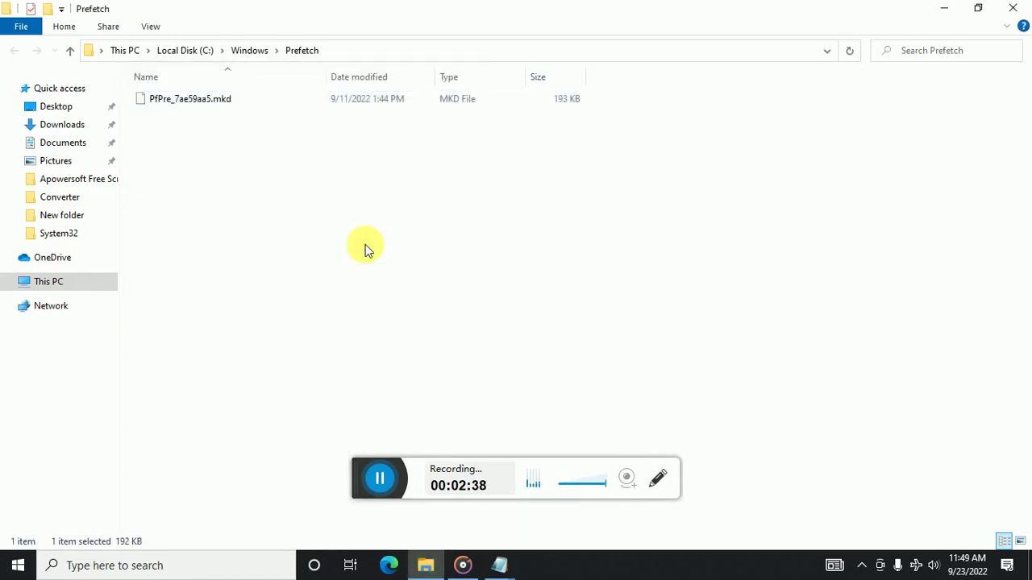
left_click(1013, 11)
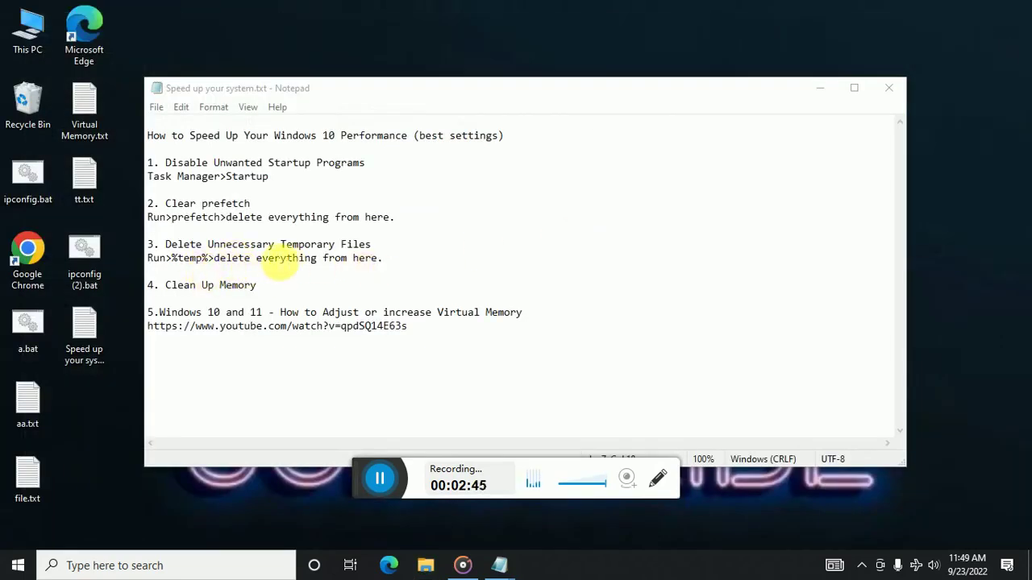
Open the temporary files folder by executing %temp% from the Run dialog
left_click(213, 258)
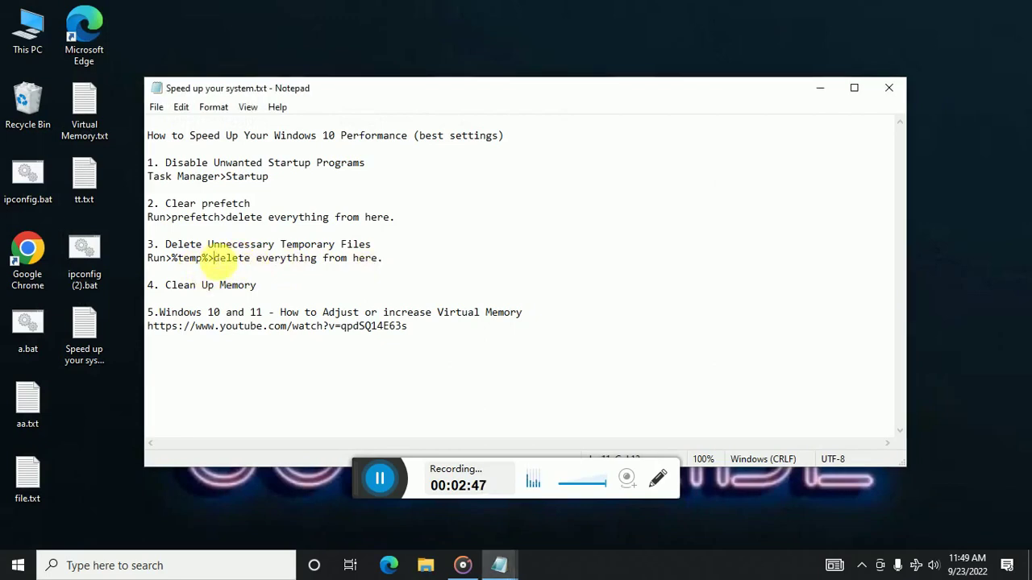
double_click(191, 258)
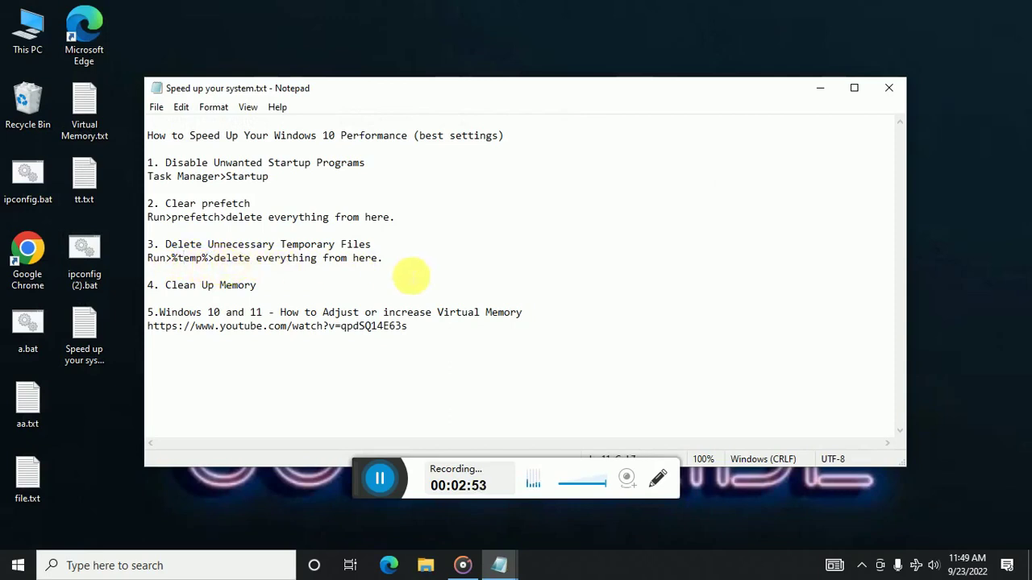
right_click(19, 561)
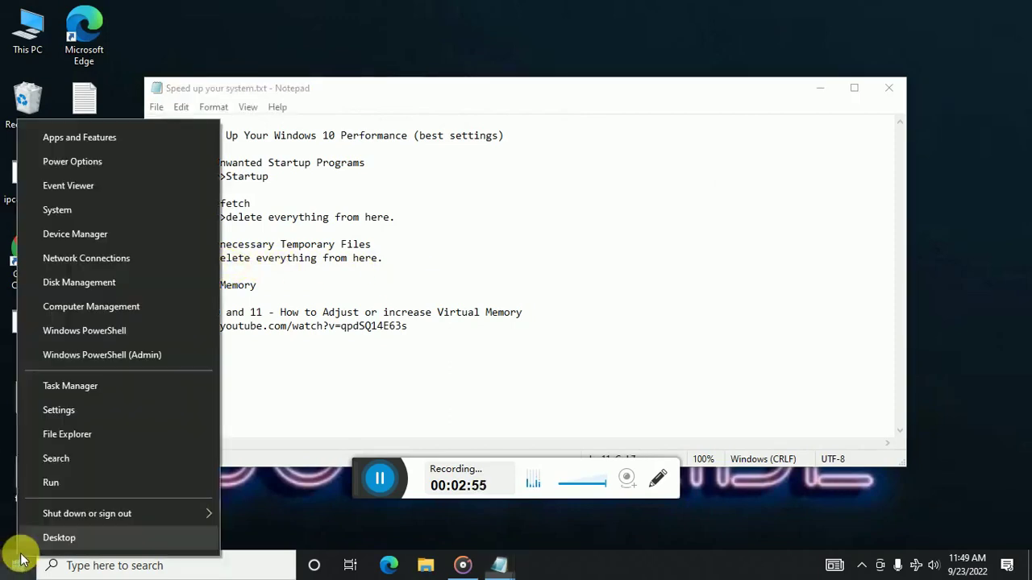
left_click(72, 483)
type("%temp%")
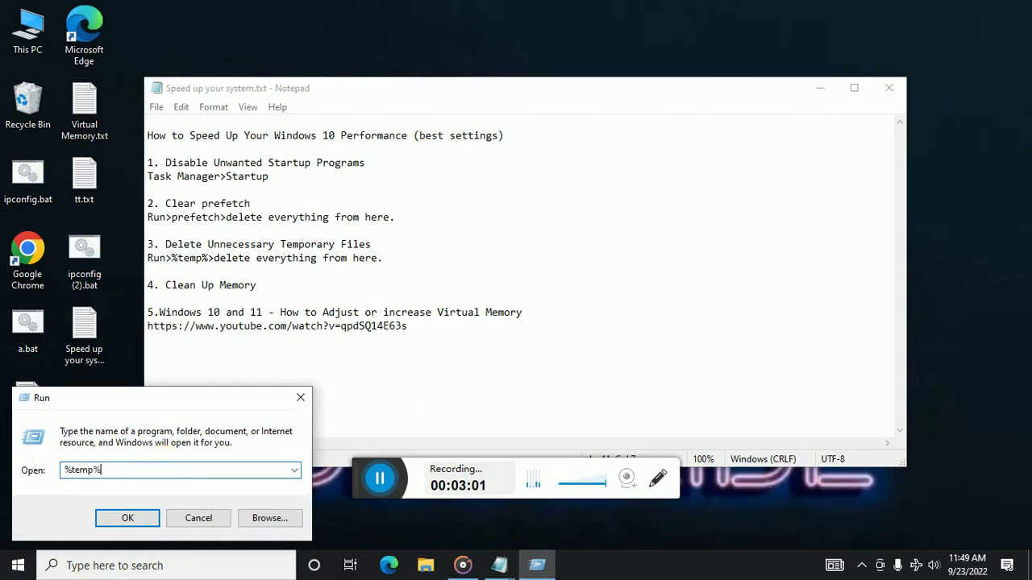
key("Return")
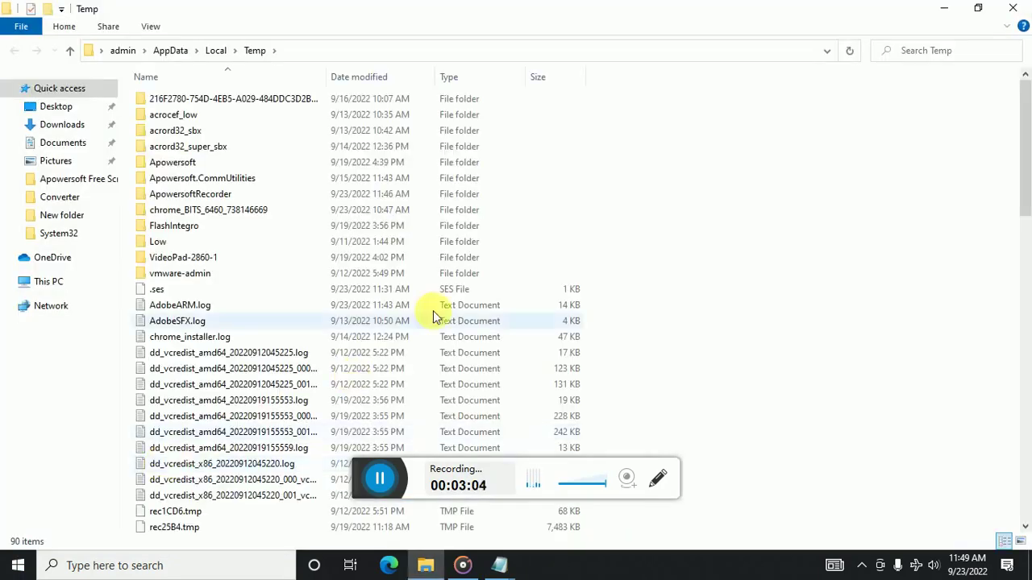
left_click(433, 310)
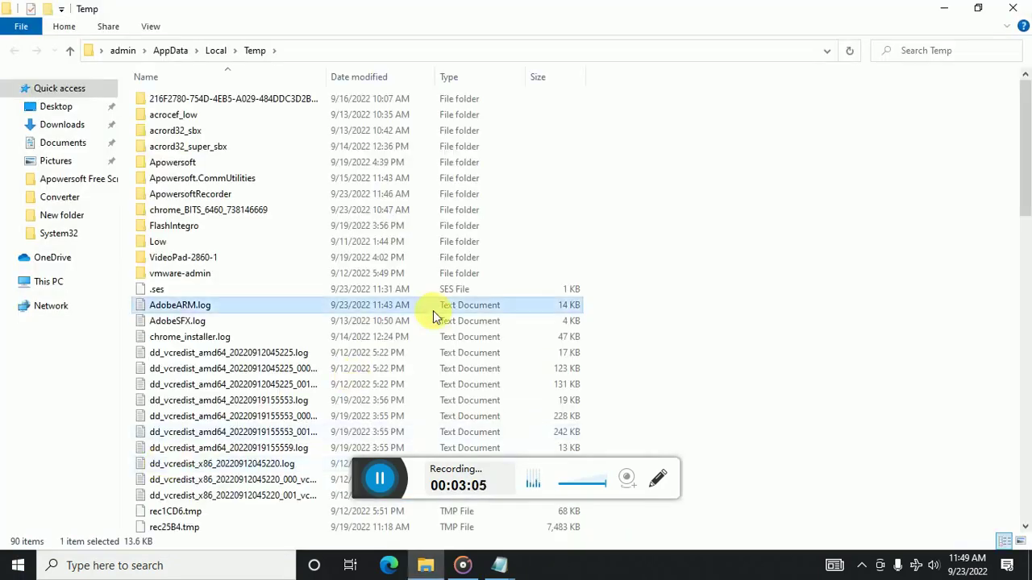
Delete everything in the Temp folder, skipping all items that are in use, and close the folder
key("ctrl+a")
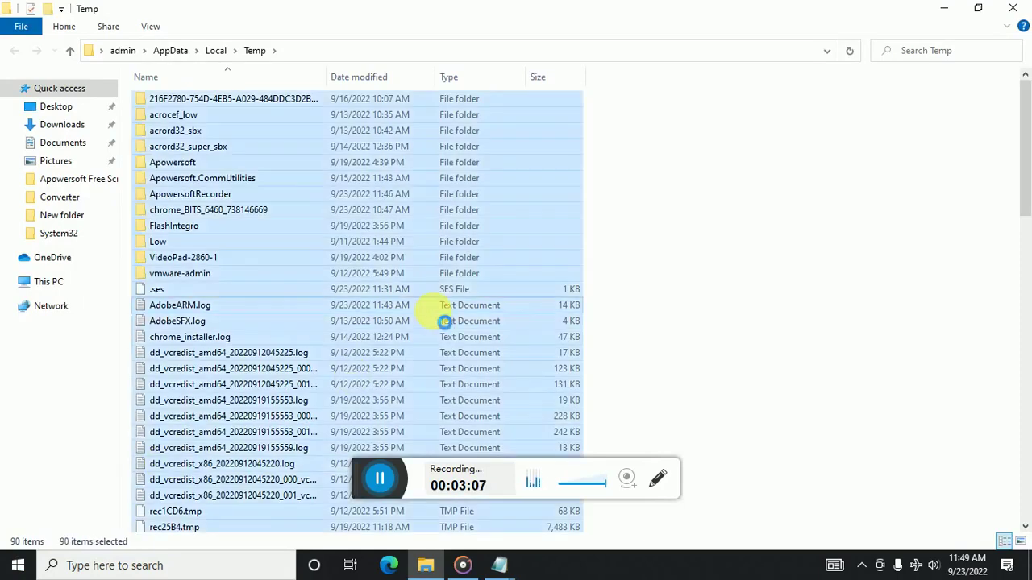
right_click(433, 311)
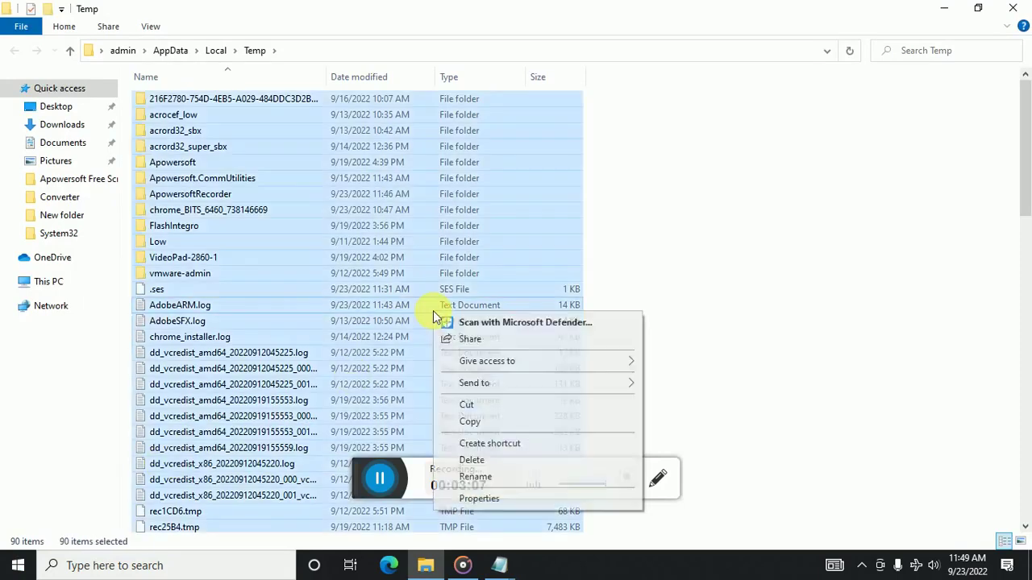
left_click(471, 459)
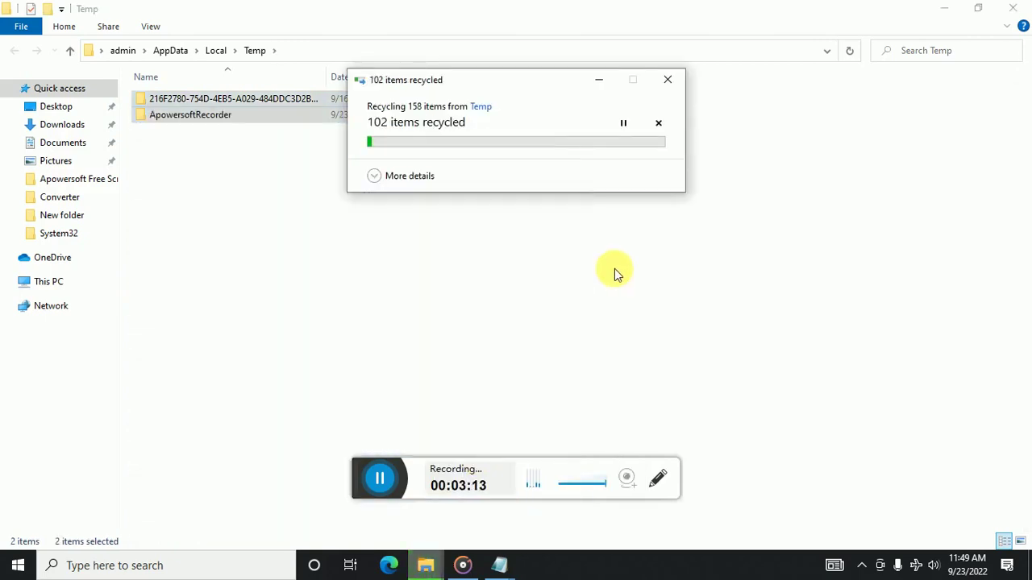
left_click(408, 220)
left_click(556, 242)
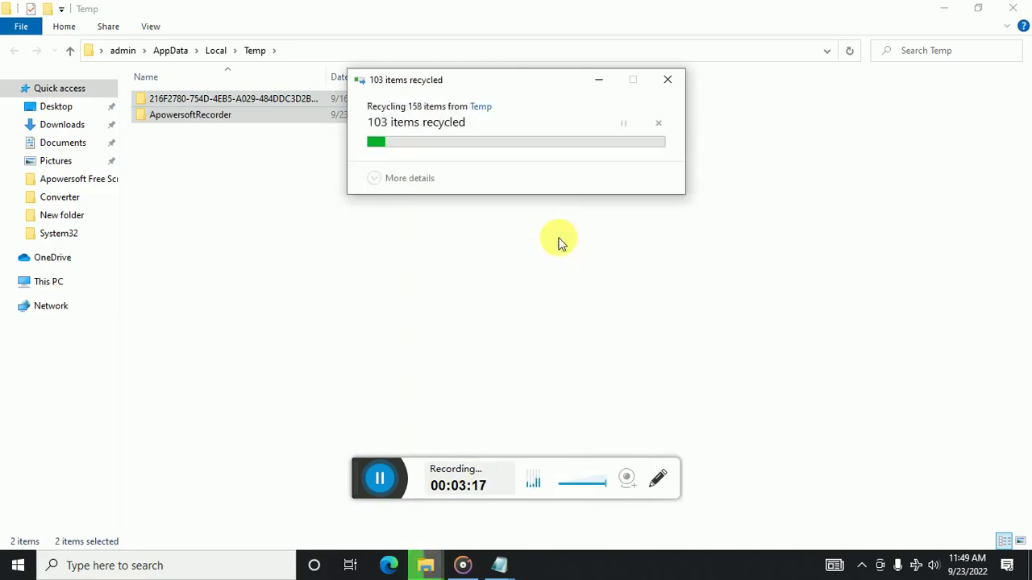
left_click(544, 208)
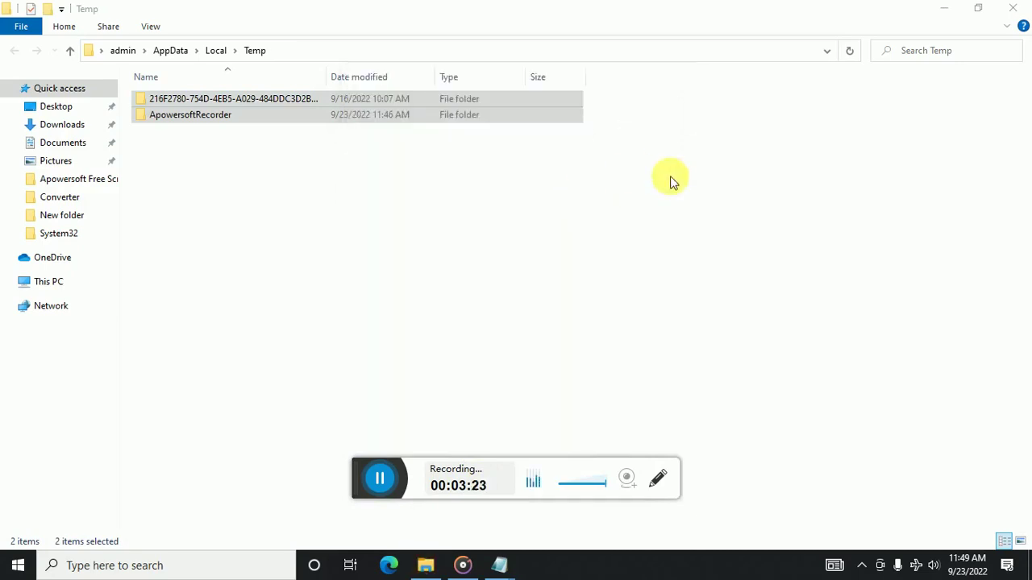
left_click(1013, 8)
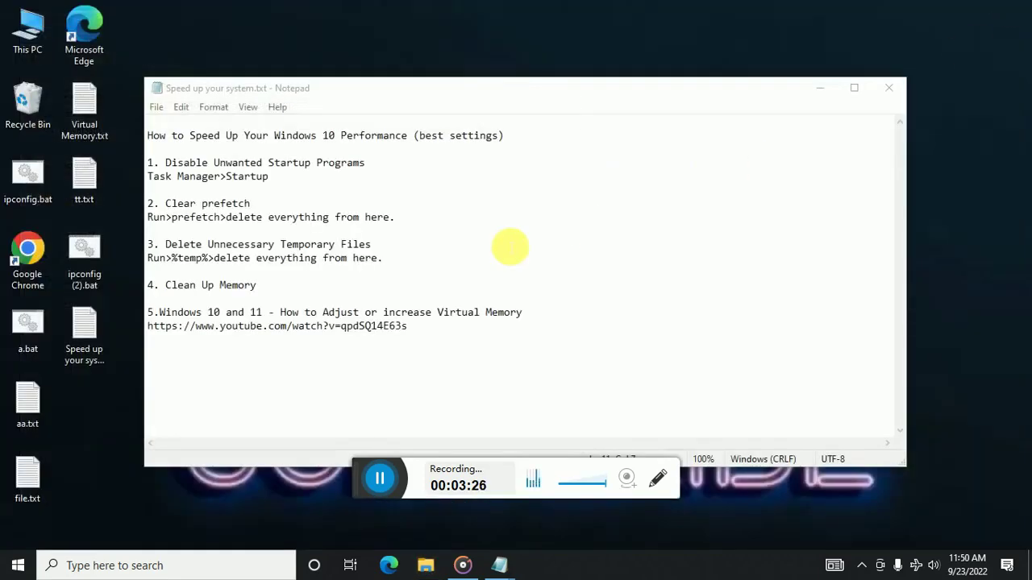
Remove the "4. Clean Up Memory" line from the Notepad list and renumber the virtual memory item as 4
left_click_drag(264, 287, 149, 292)
key("BackSpace")
key("BackSpace")
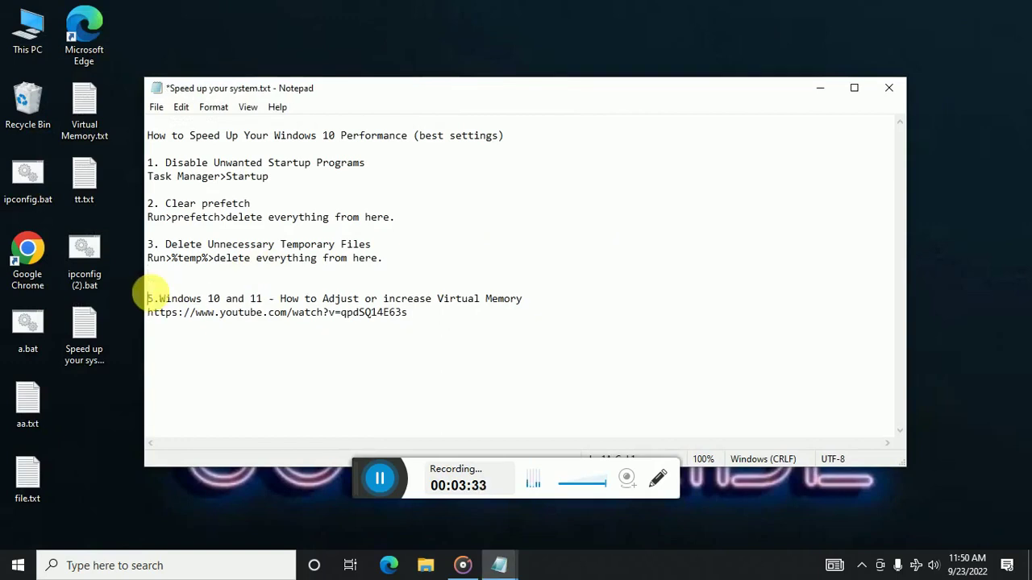
type("4")
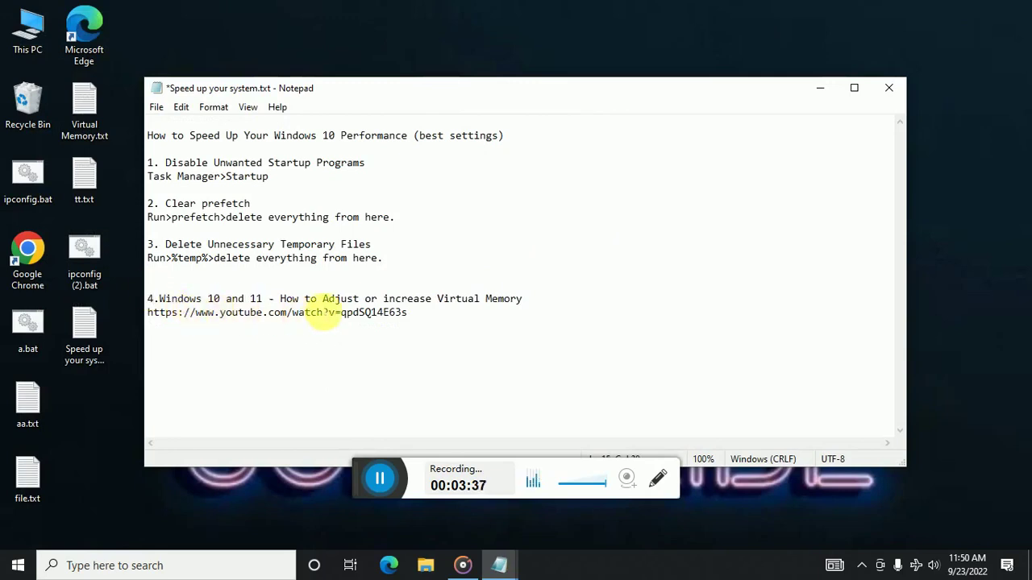
left_click(457, 300)
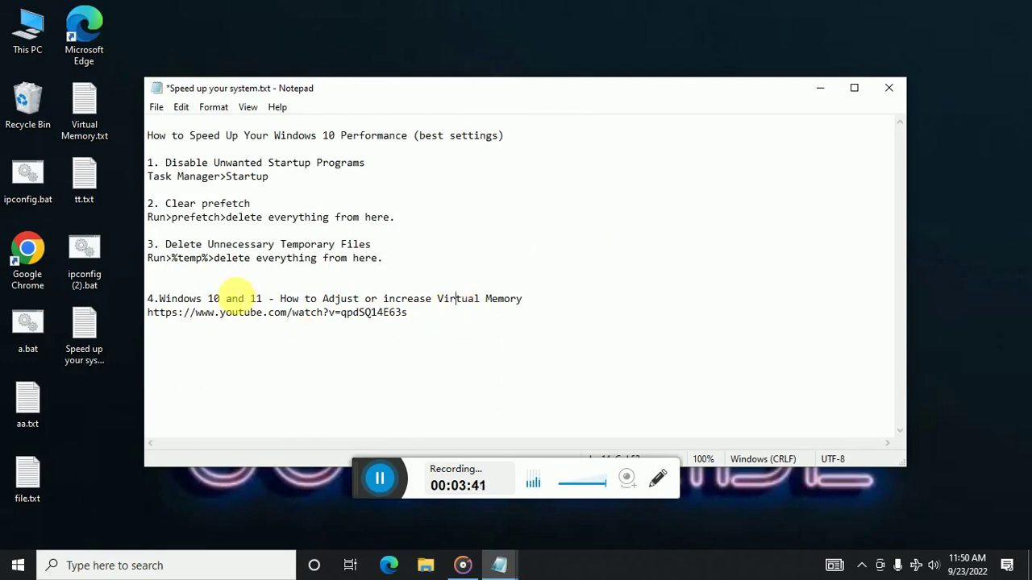
left_click(366, 469)
left_click(338, 475)
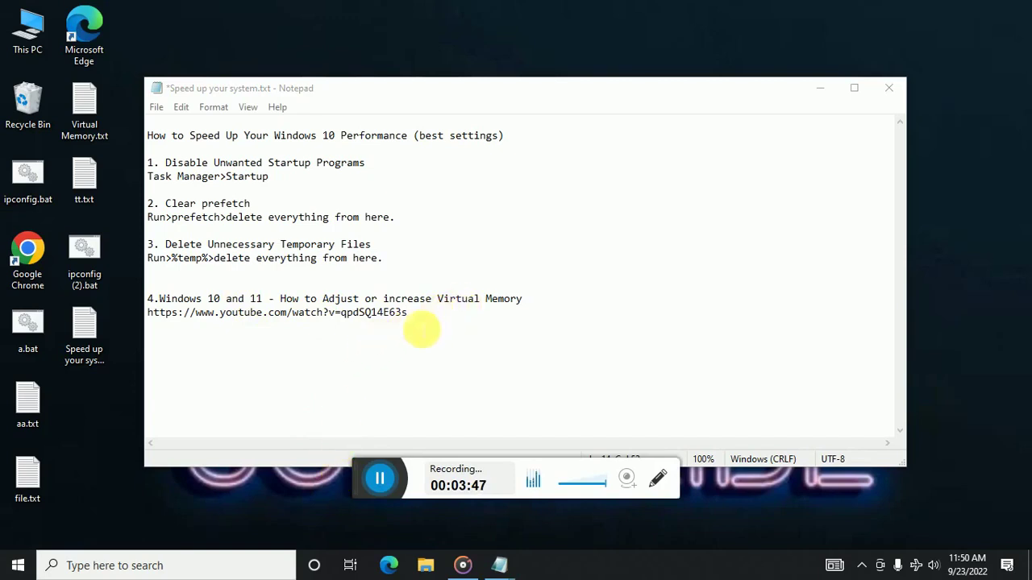
left_click_drag(432, 313, 142, 316)
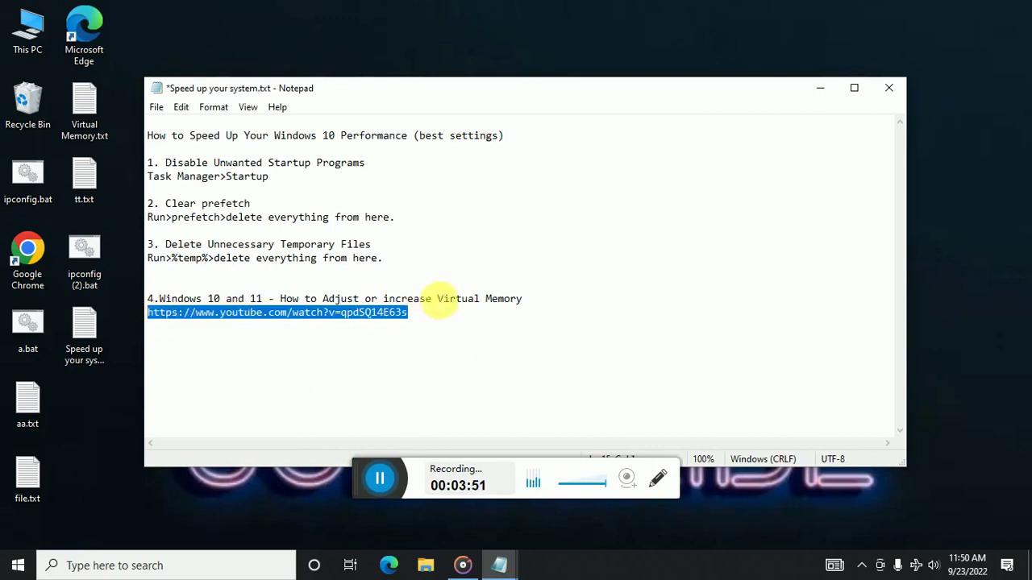
left_click_drag(389, 300, 543, 304)
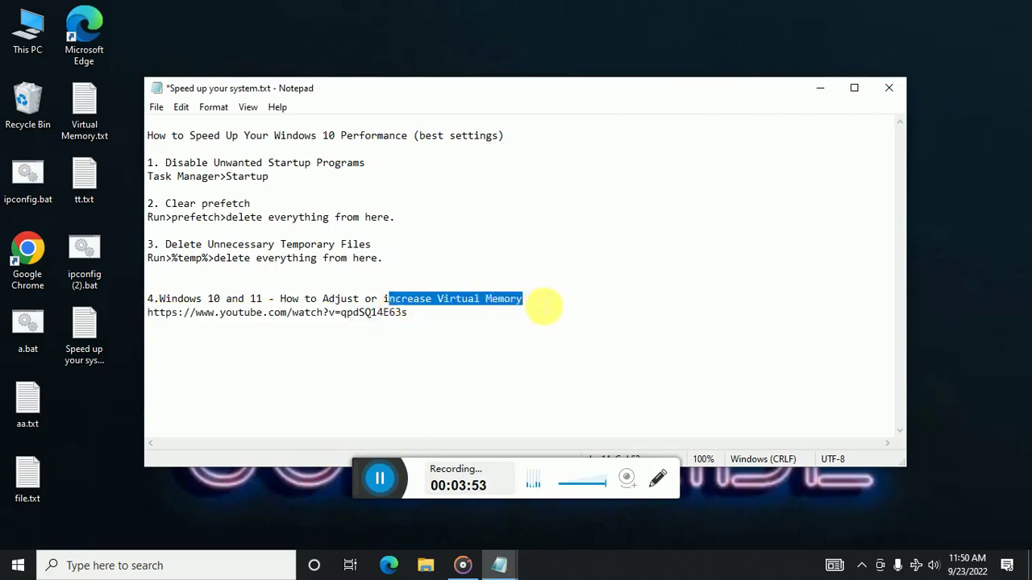
left_click(448, 341)
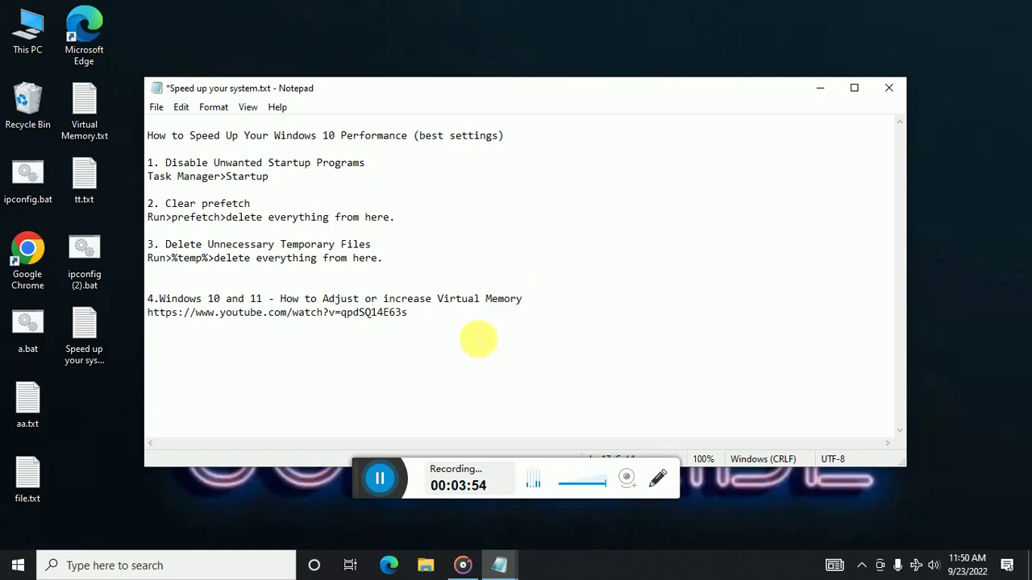